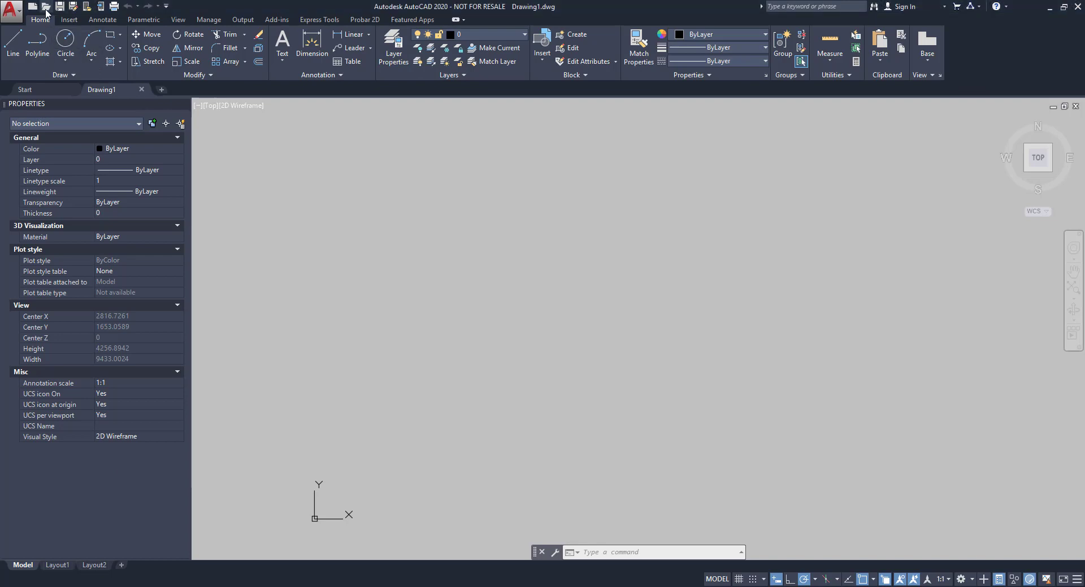
# Open the Drawing1 outline drawing in AutoCAD 2020.
pyautogui.click(46, 8)
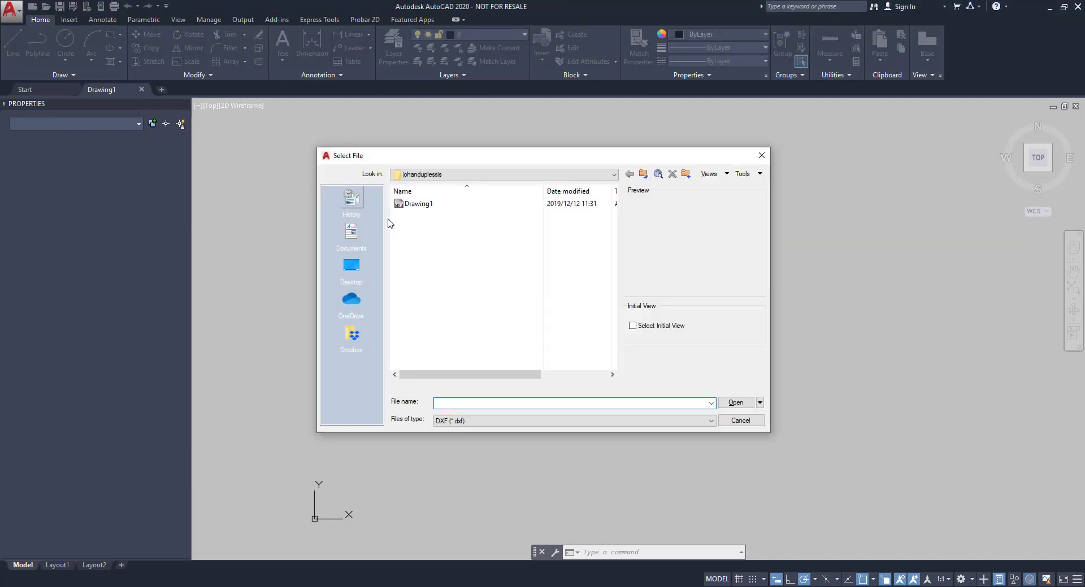
pyautogui.click(418, 204)
pyautogui.click(735, 403)
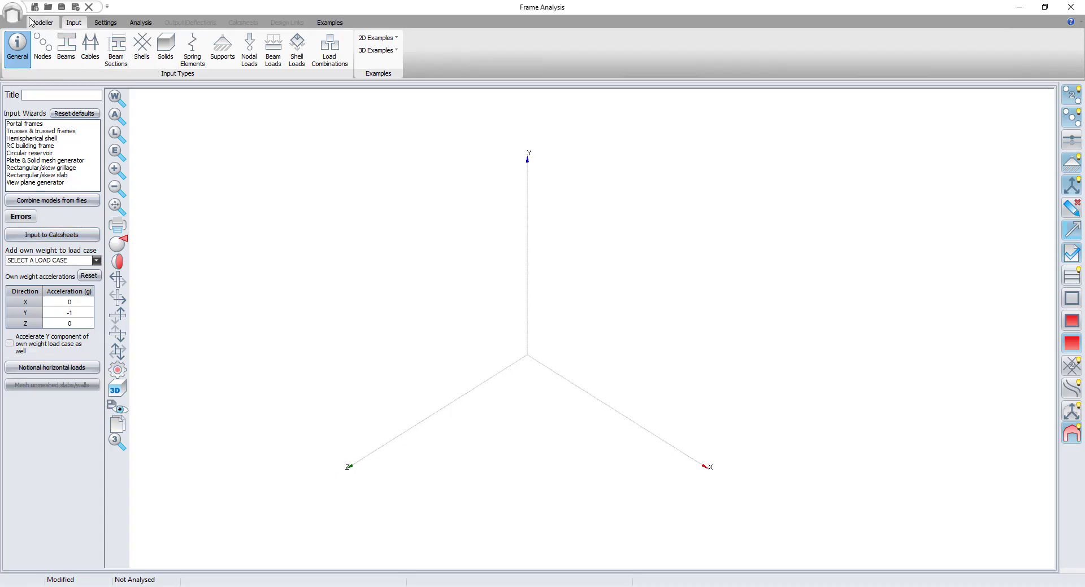
# Import Drawing1 into Frame Analysis without saving the old model, interchanging Z and Y.
pyautogui.click(12, 12)
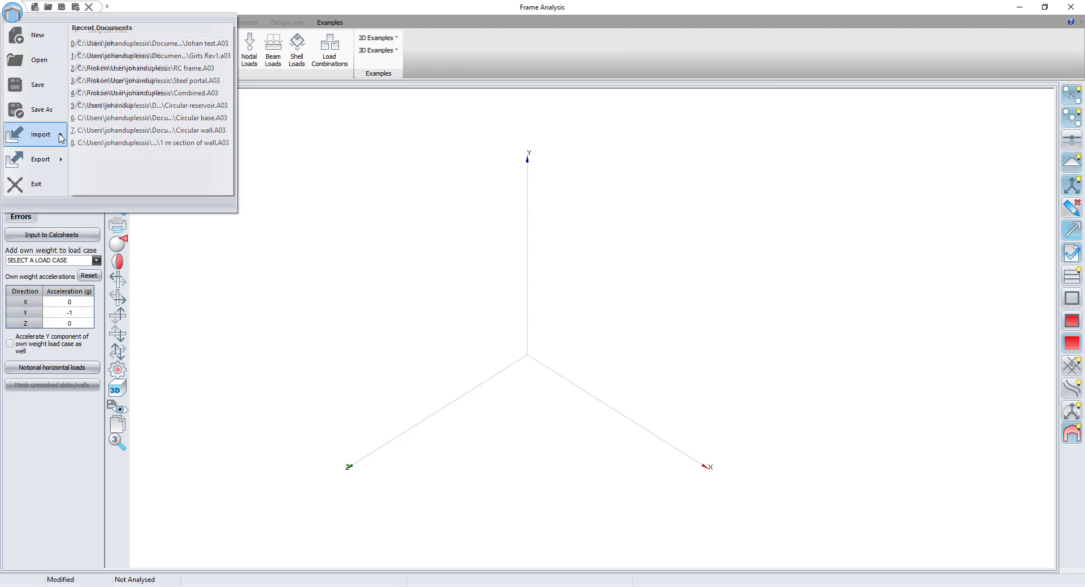
pyautogui.moveTo(38, 134)
pyautogui.click(110, 37)
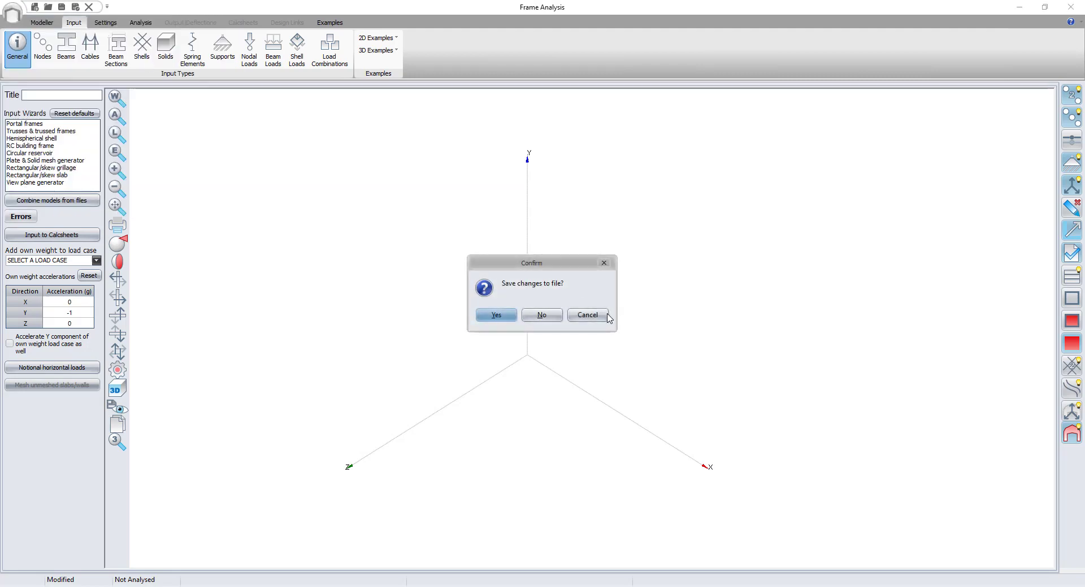
pyautogui.click(547, 317)
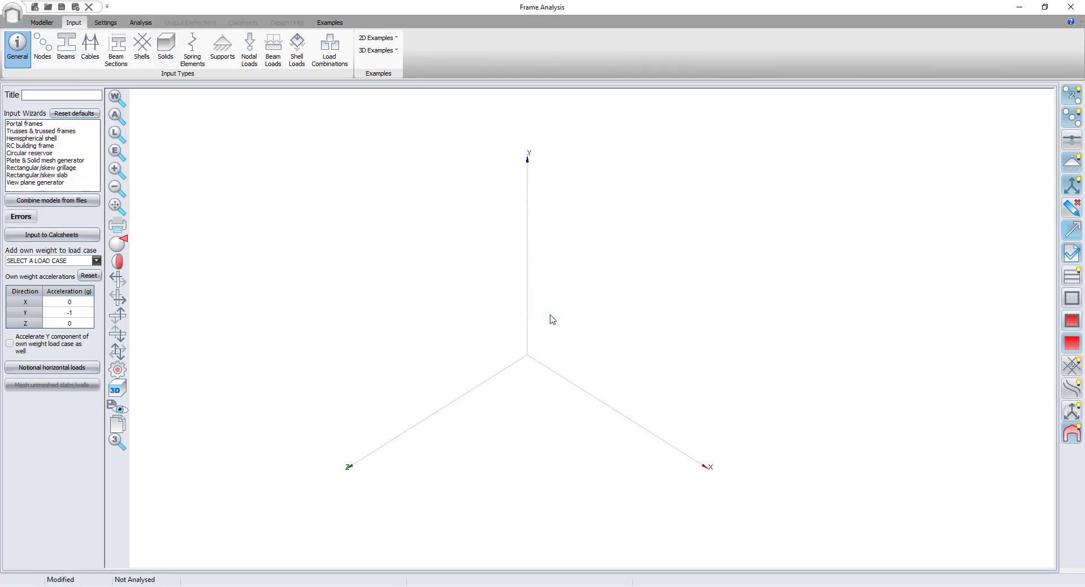
pyautogui.click(92, 56)
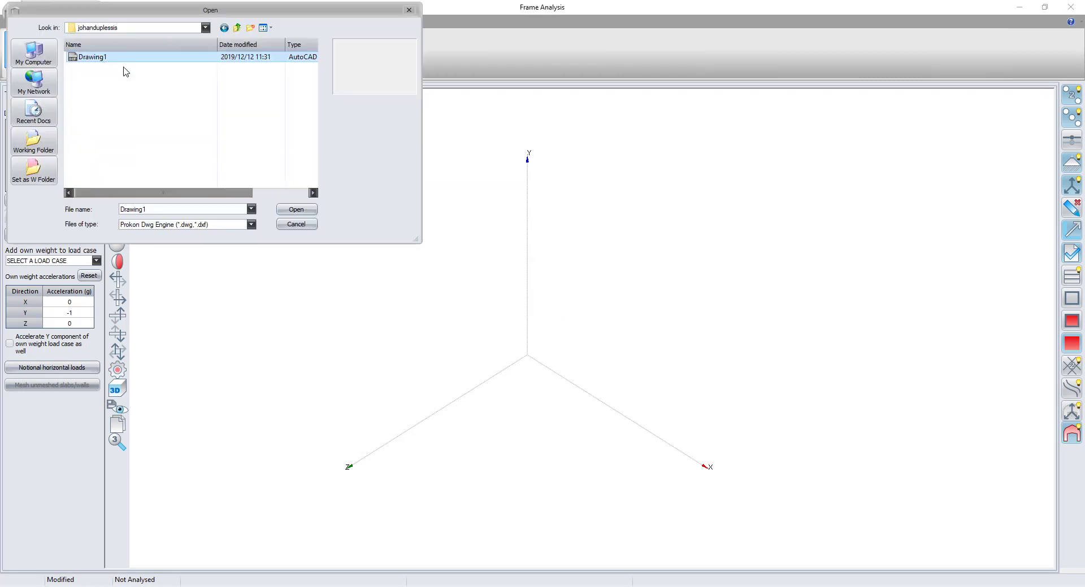
pyautogui.click(295, 210)
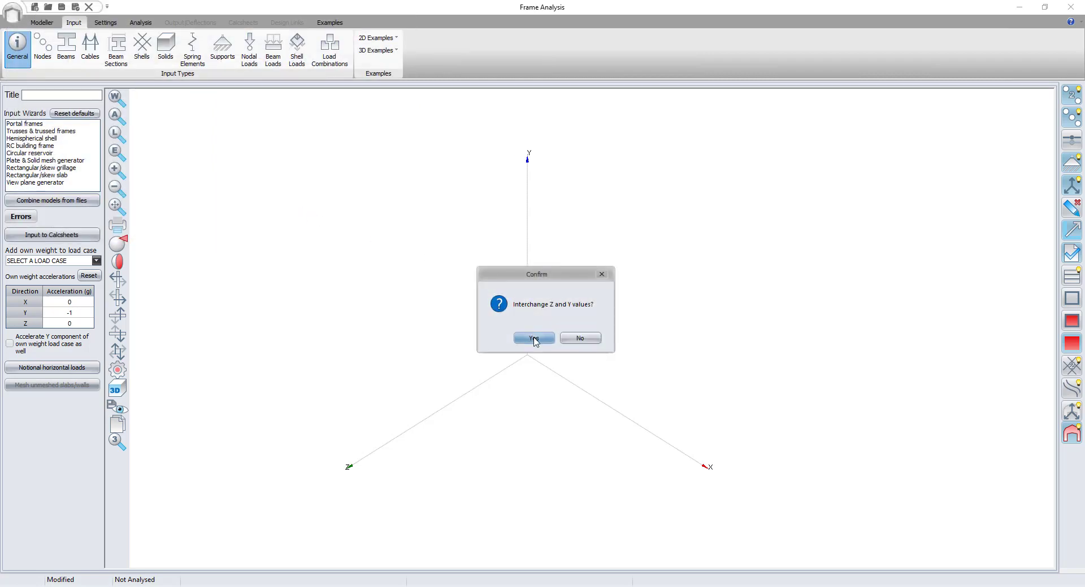
pyautogui.click(535, 341)
pyautogui.click(568, 341)
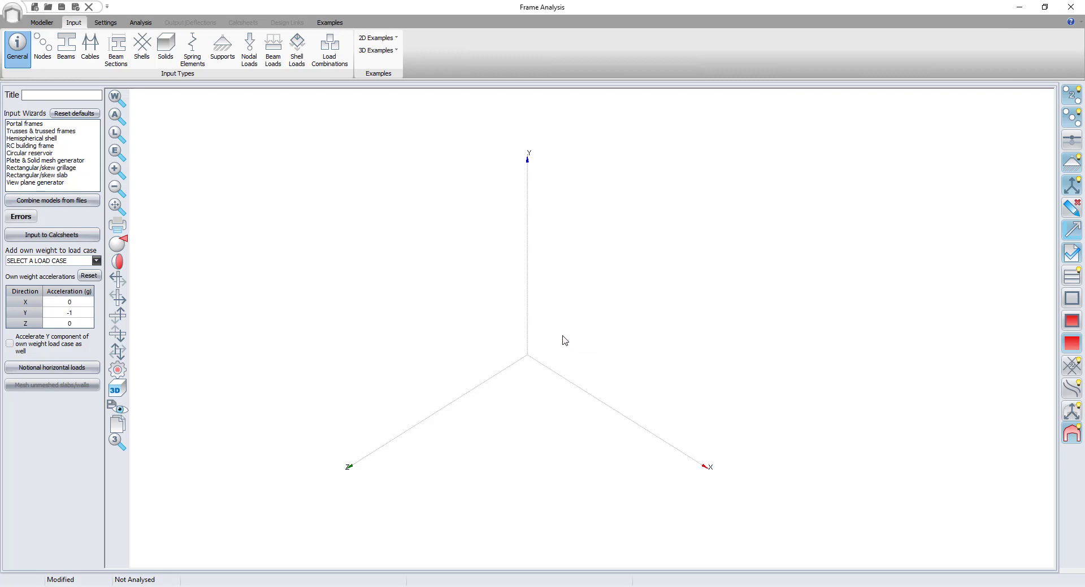
# Orbit the imported outline into 3D and review the Graphics Options OpenGL settings unchanged.
pyautogui.moveTo(520, 300); pyautogui.dragTo(620, 343, button='middle')
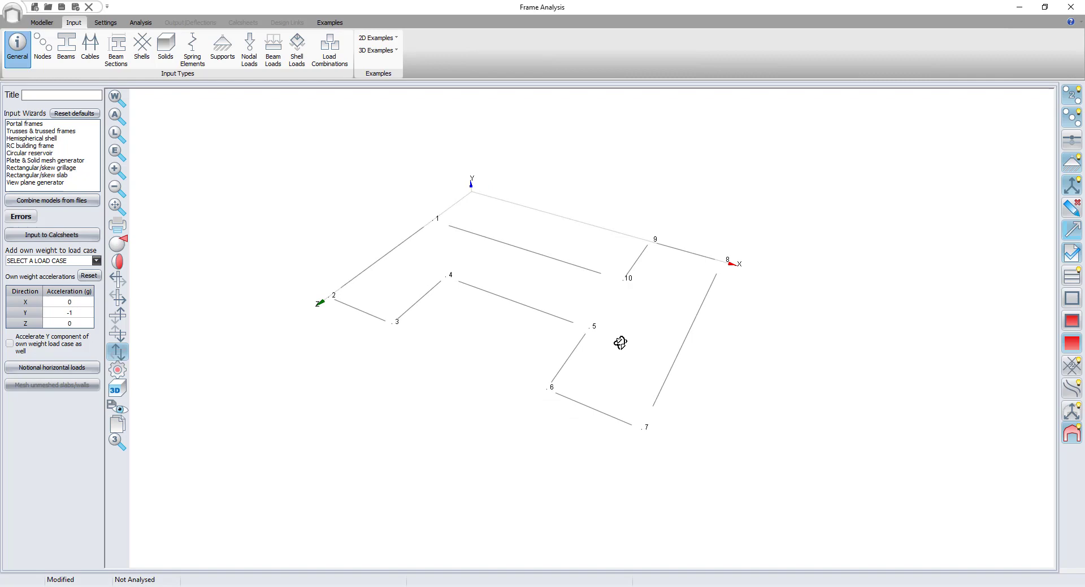
pyautogui.click(125, 371)
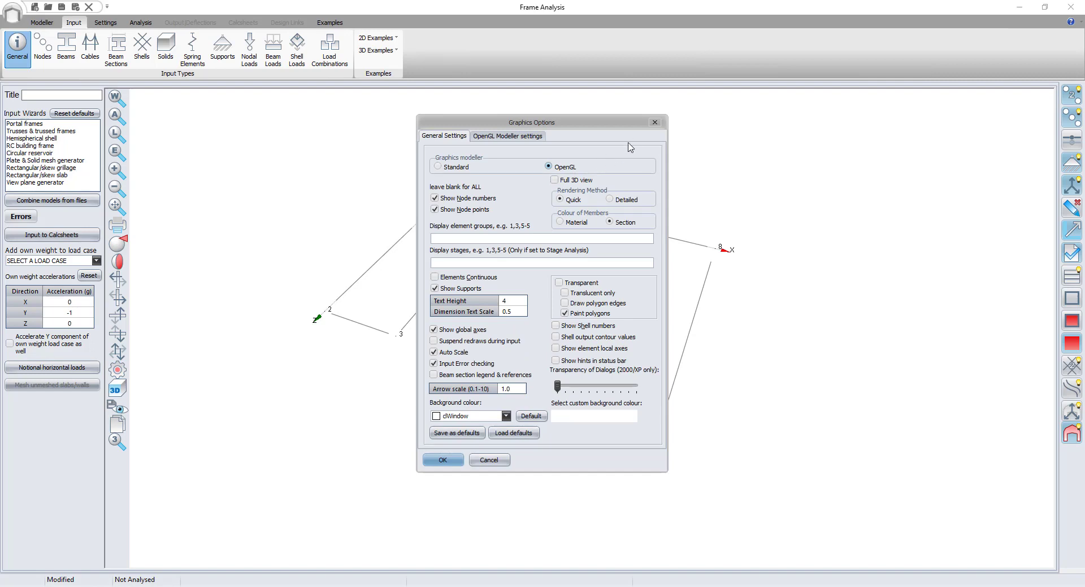
pyautogui.click(535, 137)
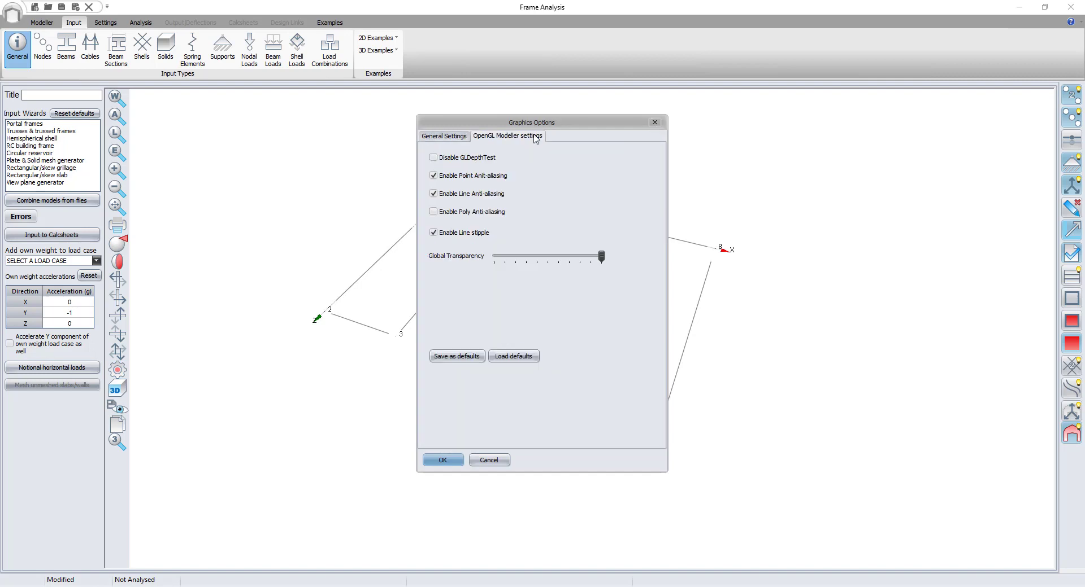
pyautogui.click(463, 137)
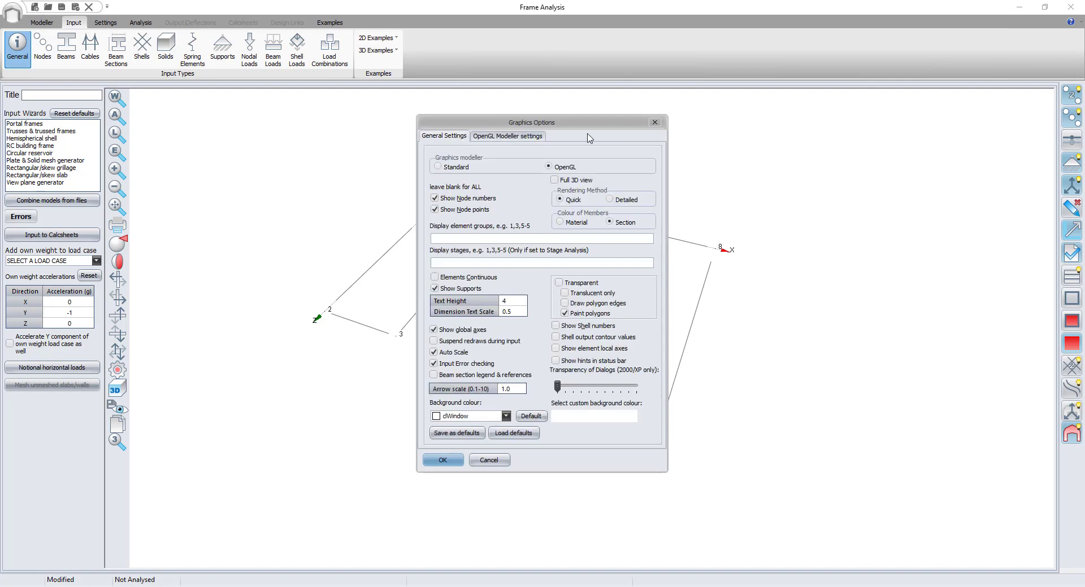
pyautogui.click(654, 126)
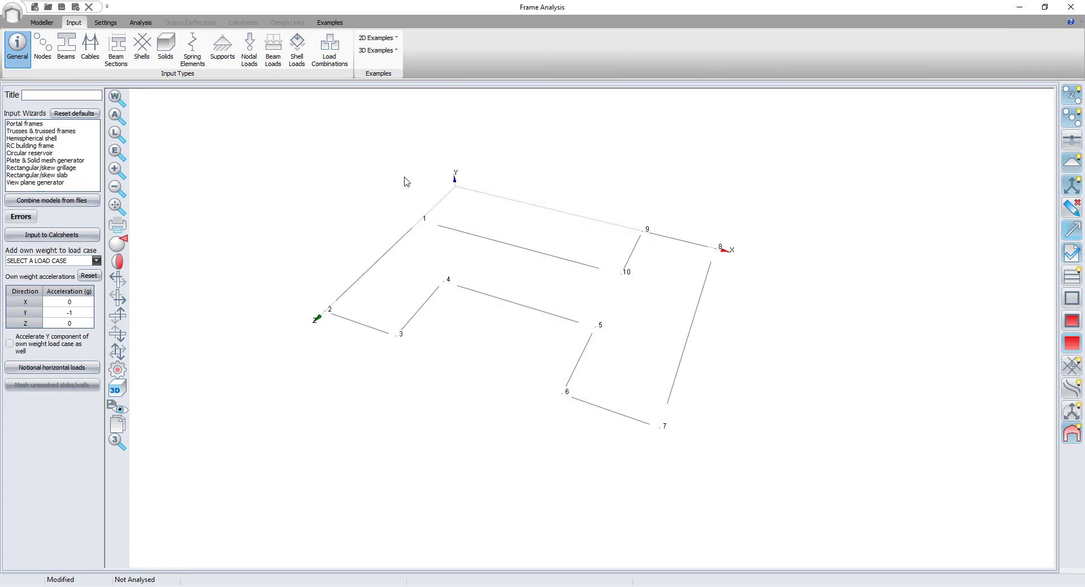
# Configure mesh-generated shell elements in the Modeller as 0.3 thick Concrete:30 MPa.
pyautogui.click(48, 27)
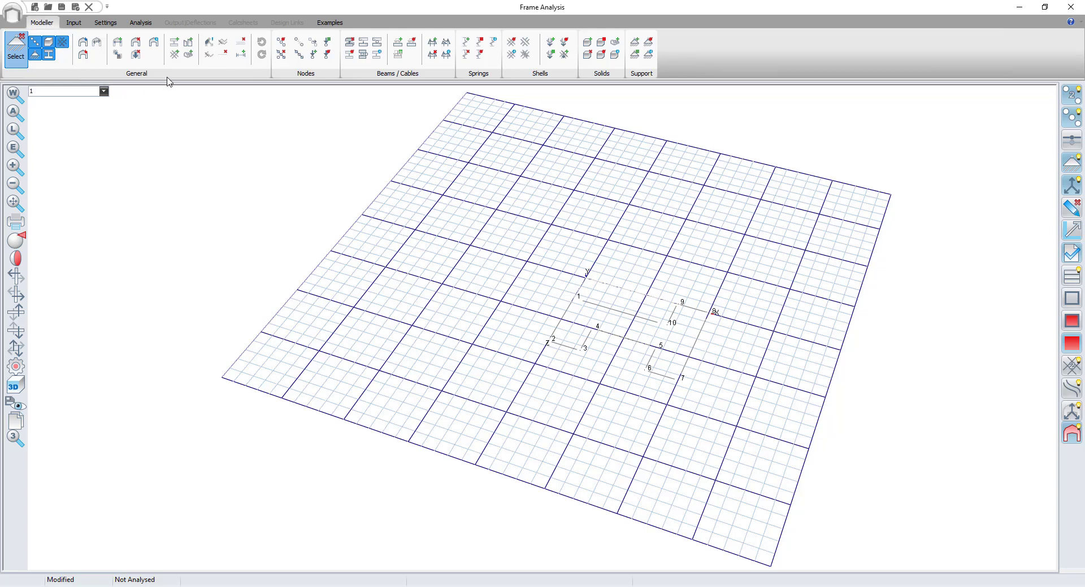
pyautogui.click(174, 54)
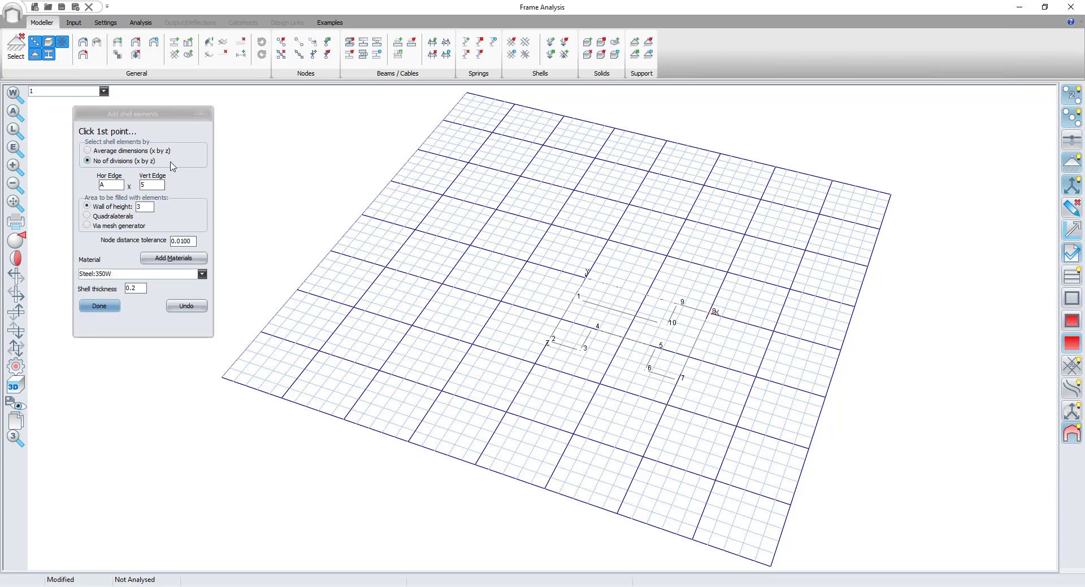
pyautogui.click(109, 227)
pyautogui.write('0.3')
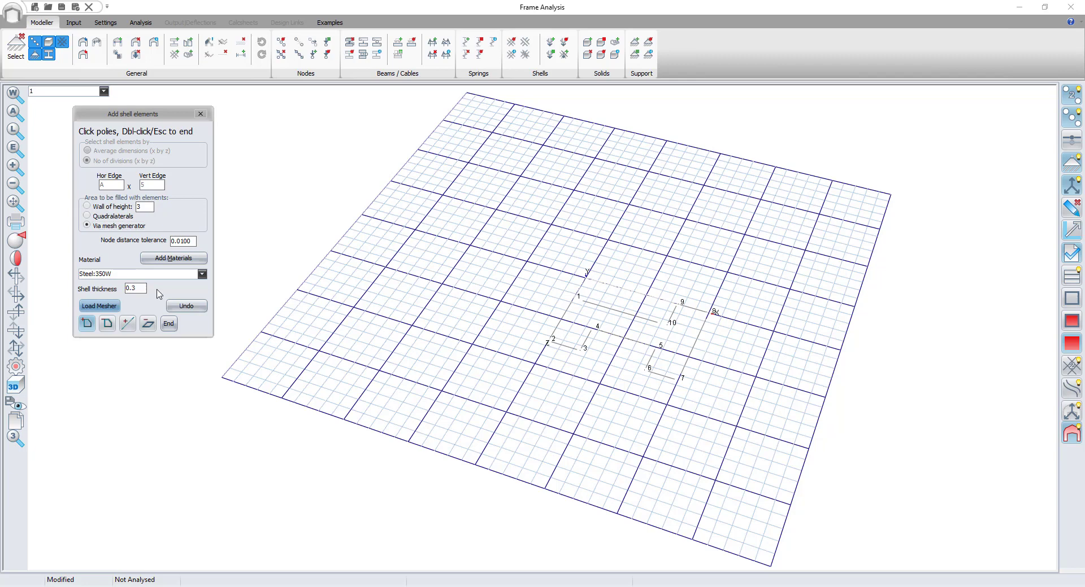
pyautogui.click(201, 275)
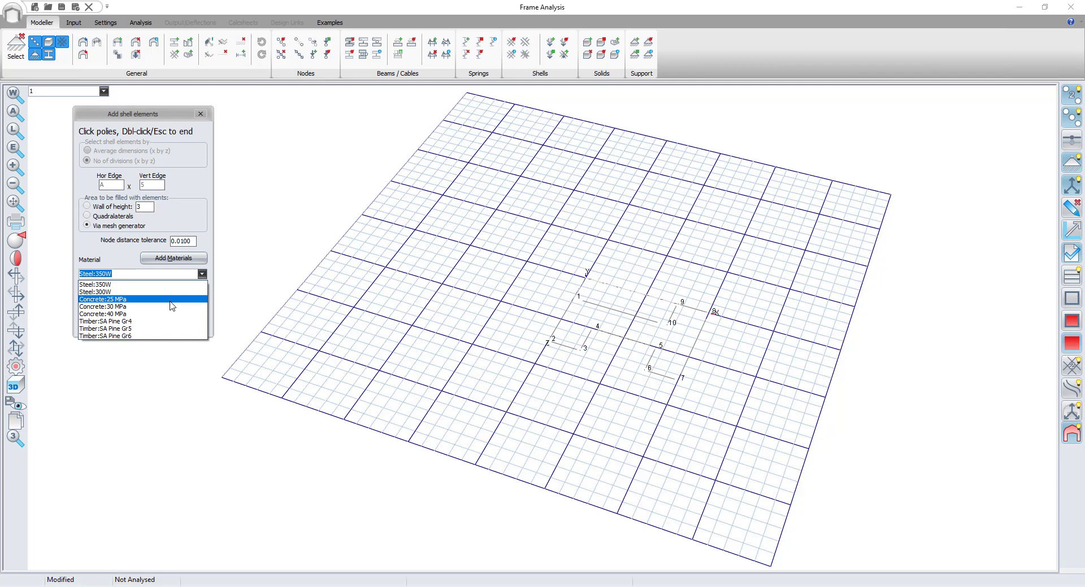
pyautogui.click(170, 307)
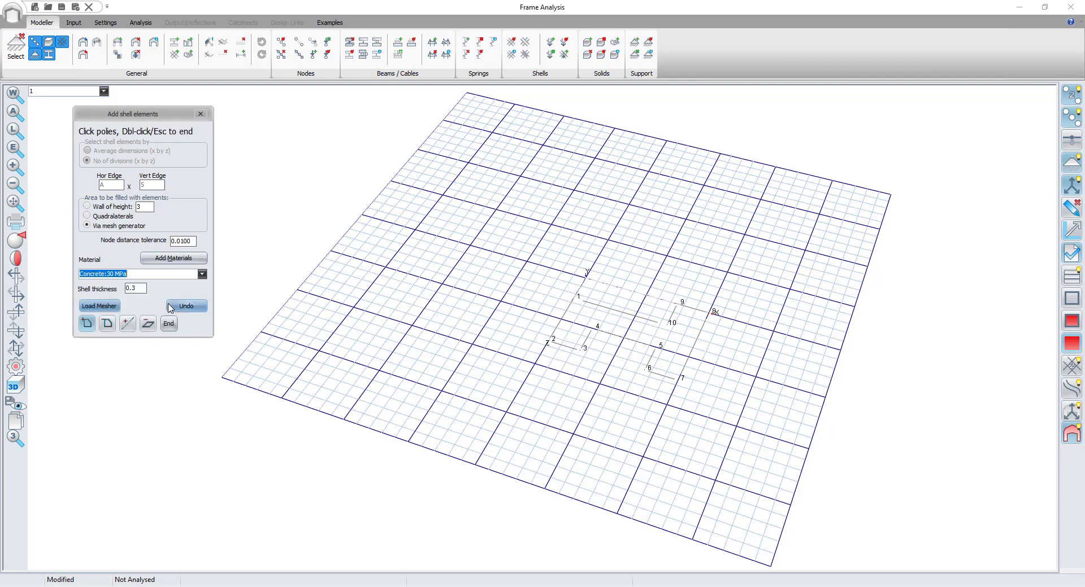
pyautogui.click(87, 325)
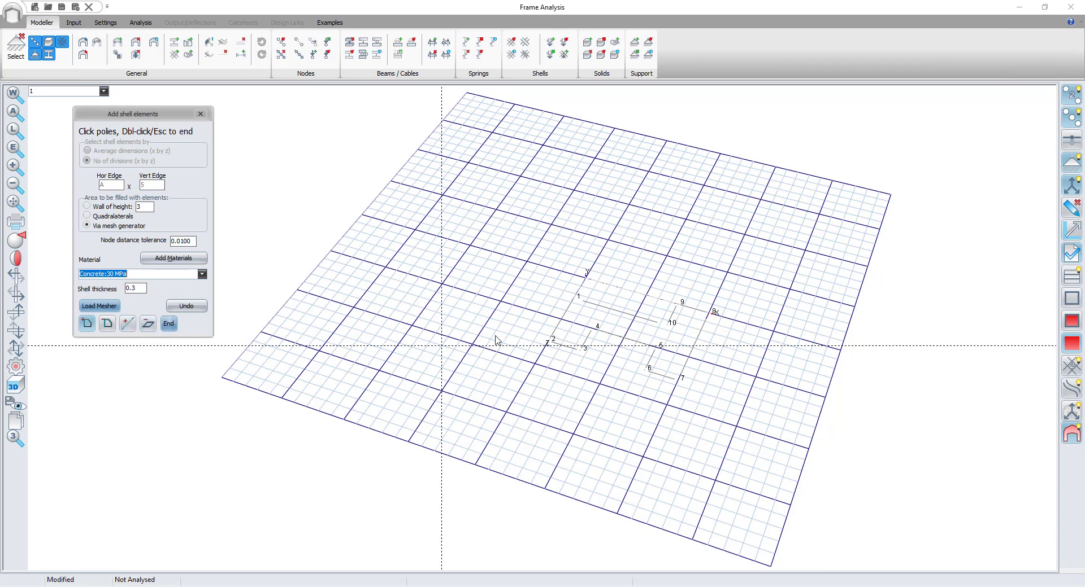
# Trace the shell polygon through nodes 1 to 10 and close it back at node 1.
pyautogui.scroll(5, 508, 279)
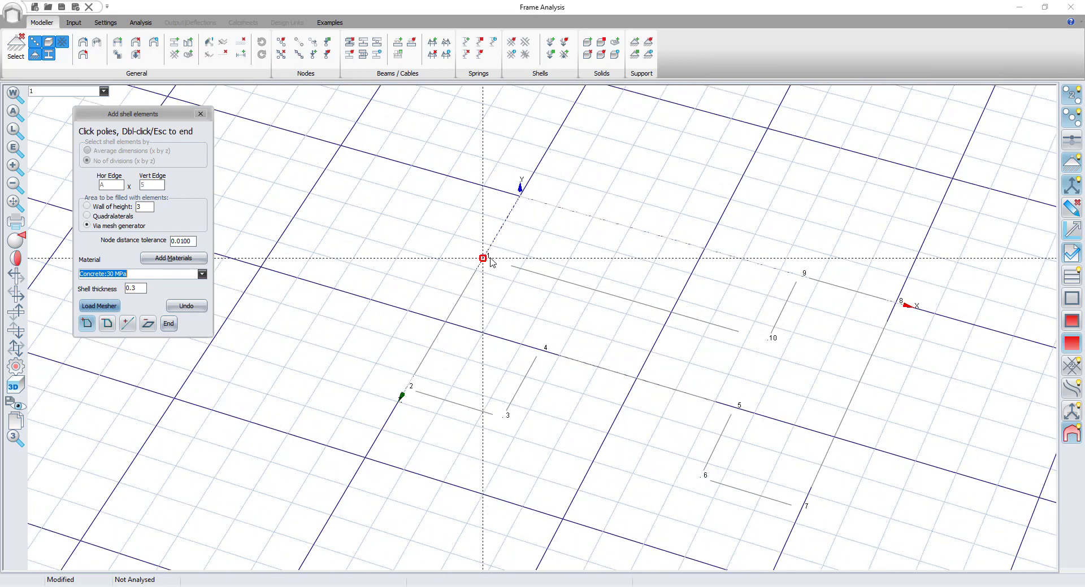
pyautogui.click(483, 259)
pyautogui.click(406, 388)
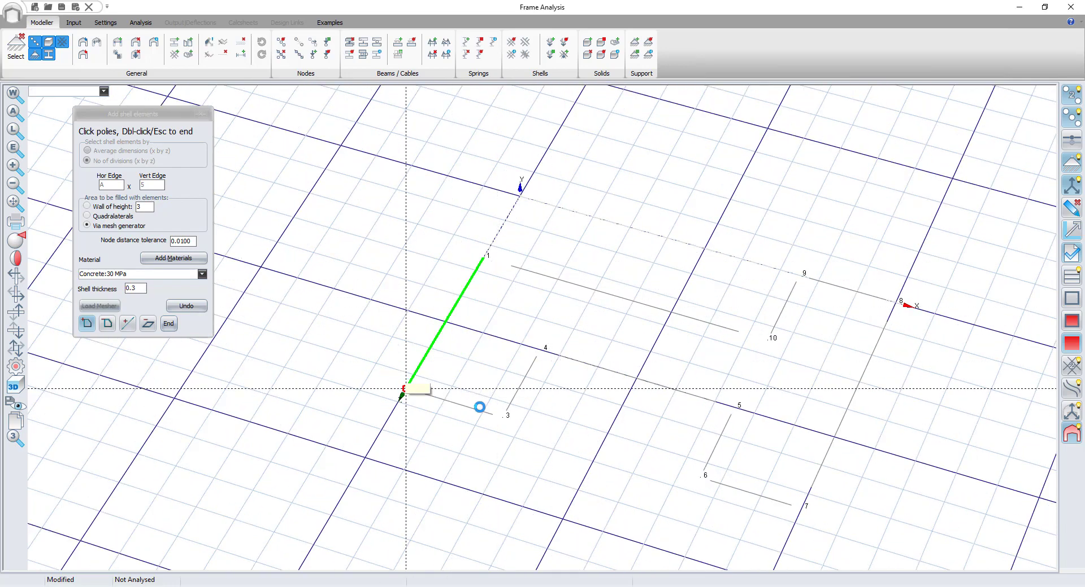
pyautogui.click(502, 418)
pyautogui.click(540, 350)
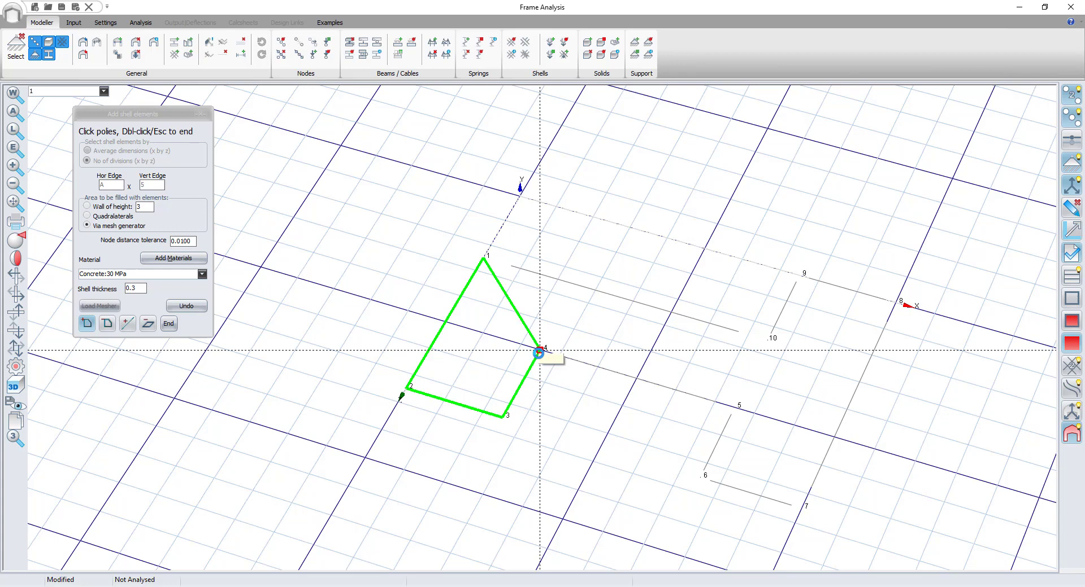
pyautogui.click(733, 407)
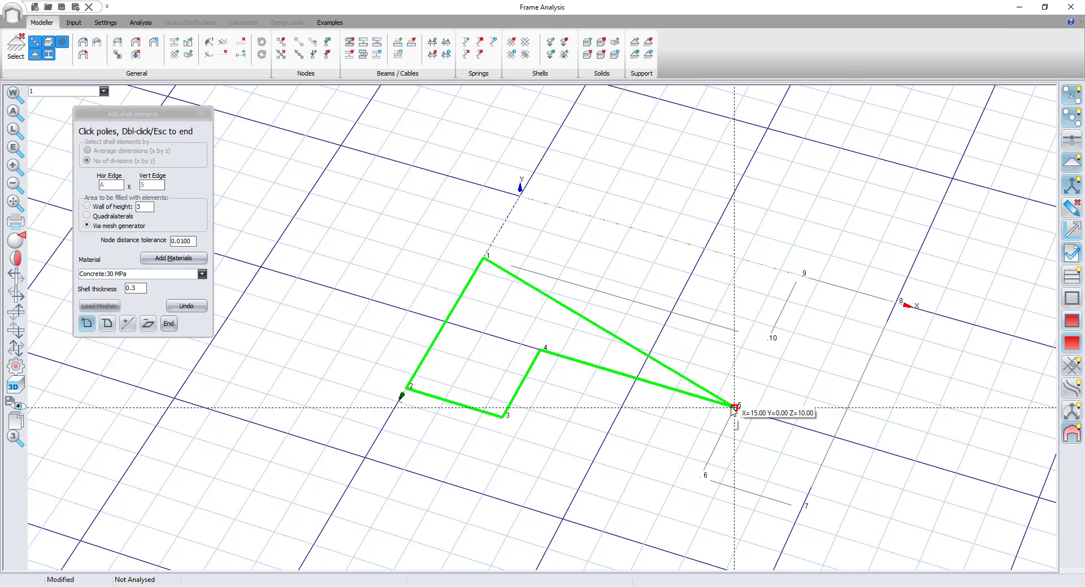
pyautogui.click(700, 478)
pyautogui.click(801, 507)
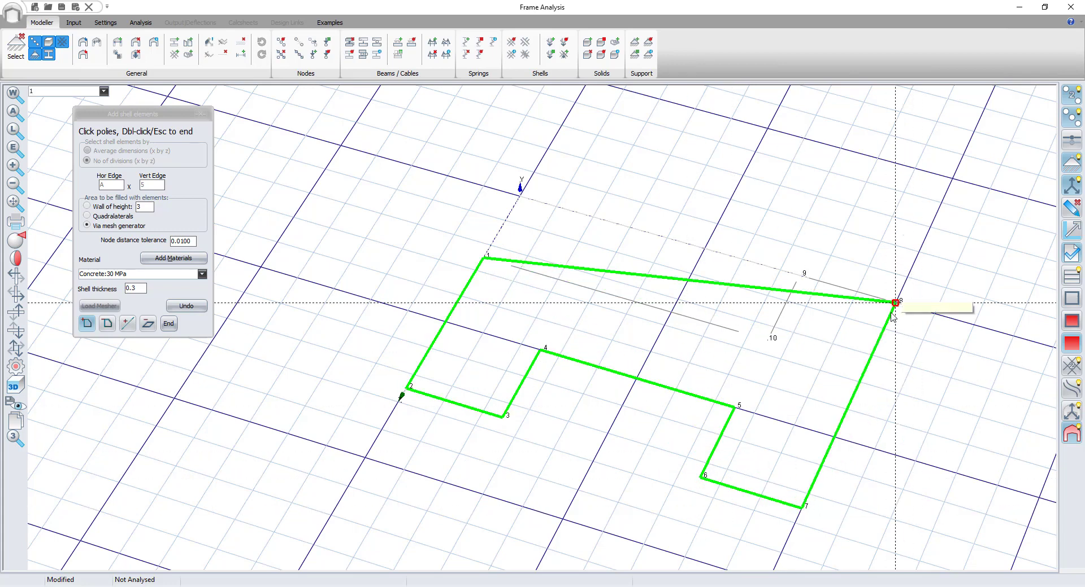
pyautogui.click(894, 303)
pyautogui.click(799, 276)
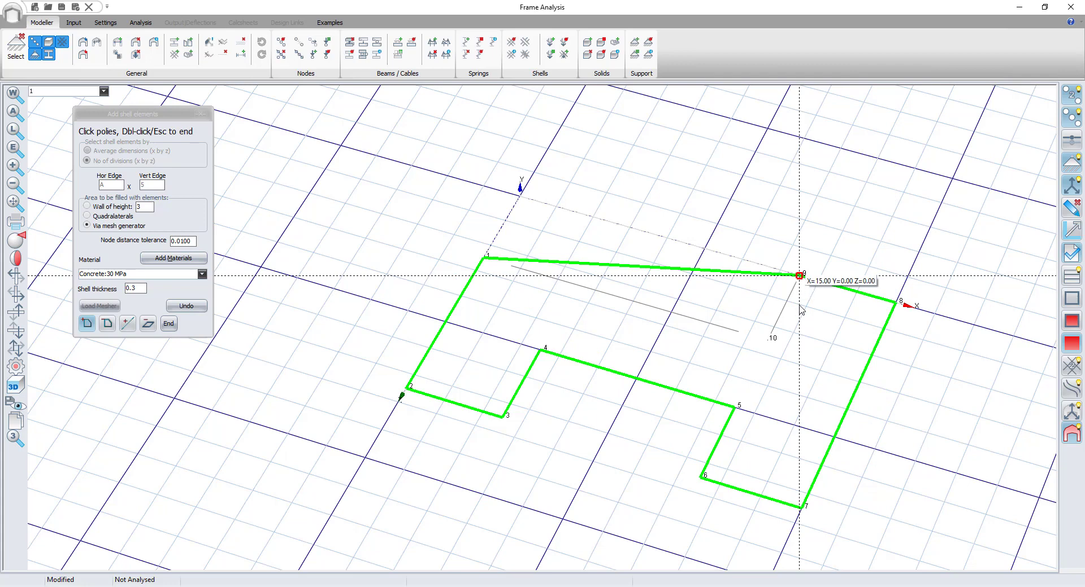
pyautogui.doubleClick(768, 339)
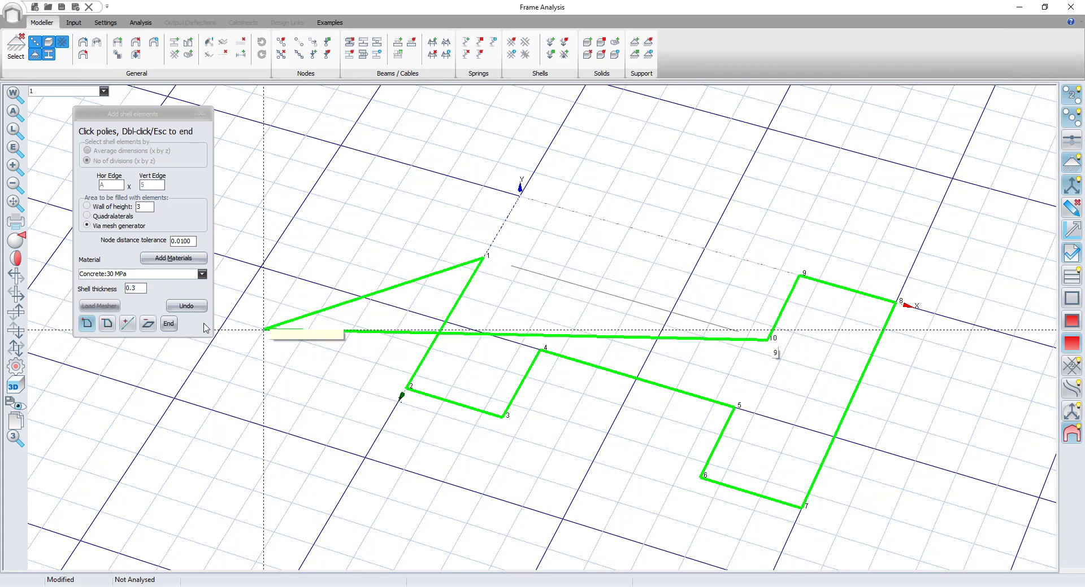
pyautogui.click(169, 323)
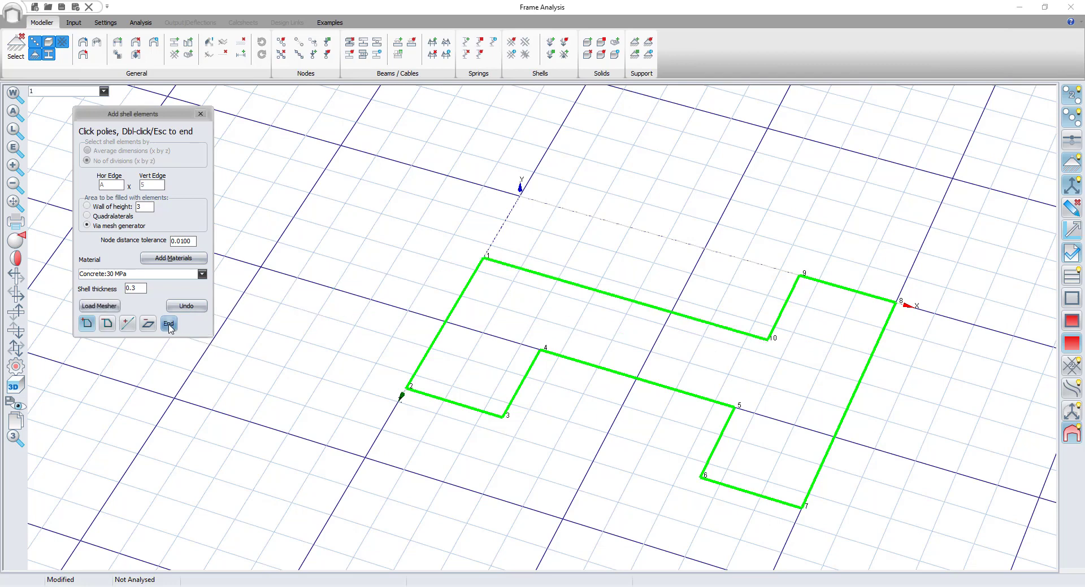
# Load the outline into the mesher, disable columns and set average grid size 0.5.
pyautogui.click(113, 308)
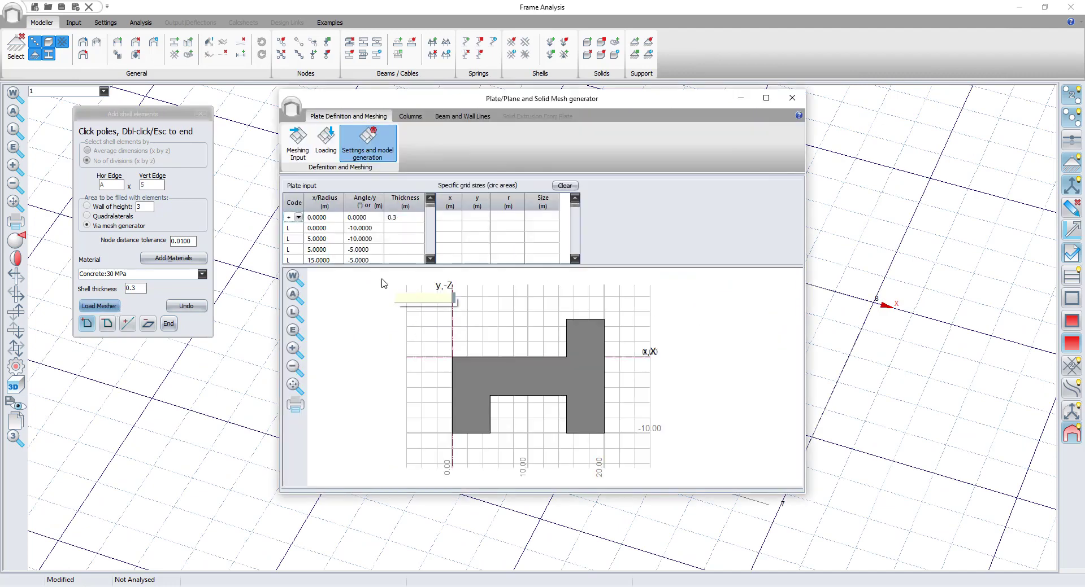
pyautogui.click(308, 144)
pyautogui.click(368, 147)
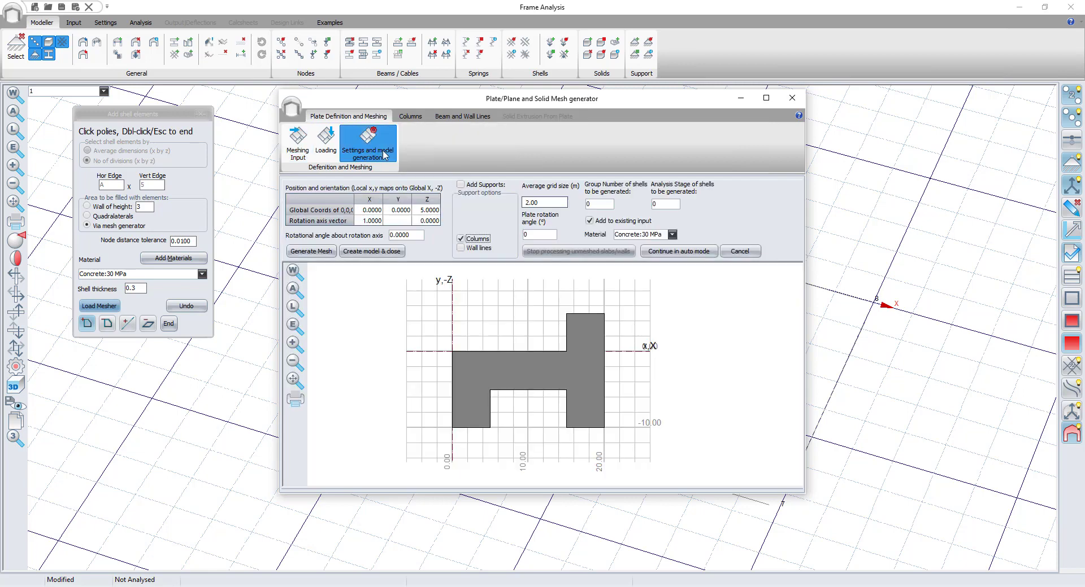
pyautogui.click(460, 239)
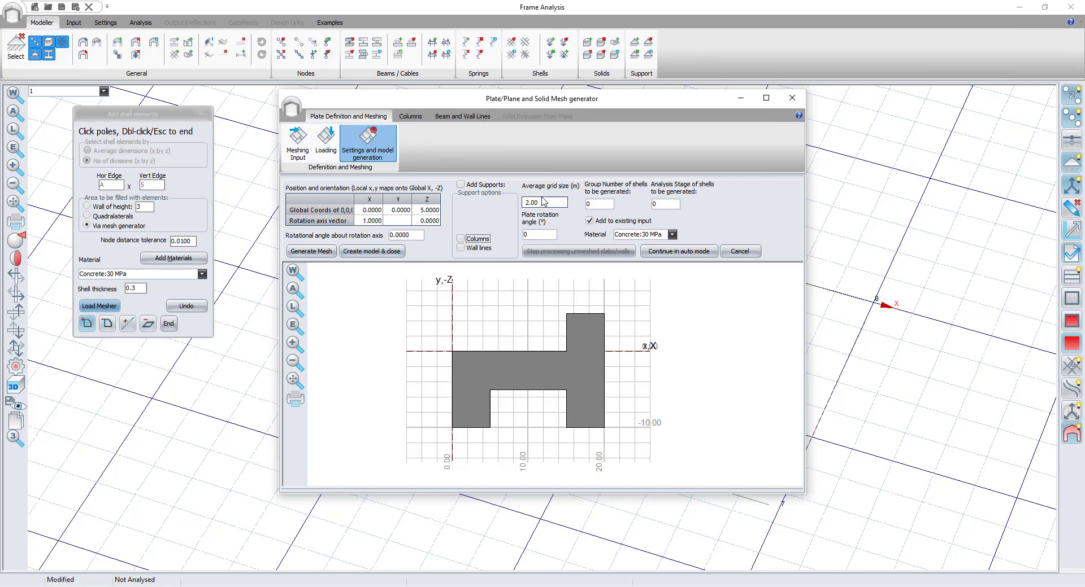
pyautogui.click(549, 204)
pyautogui.write('0.5')
# Generate the 700-element shell mesh and create it in the model.
pyautogui.click(326, 254)
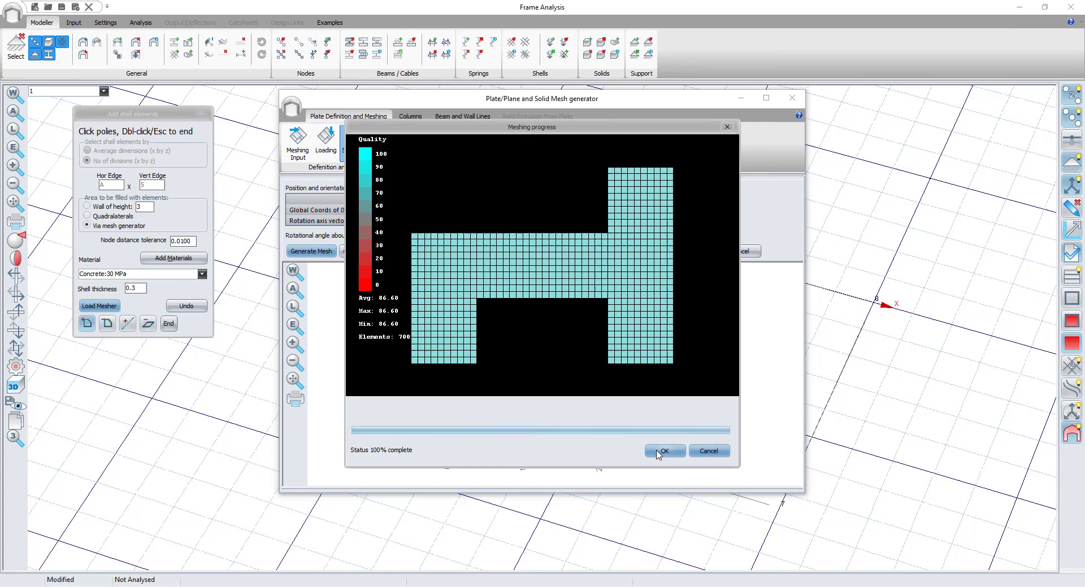
pyautogui.click(660, 451)
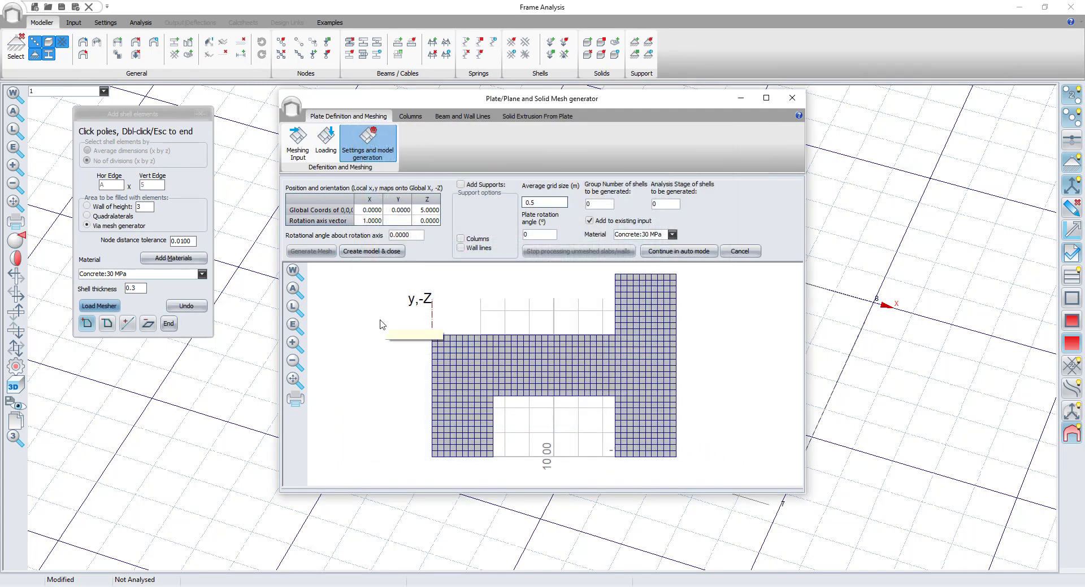
pyautogui.click(371, 252)
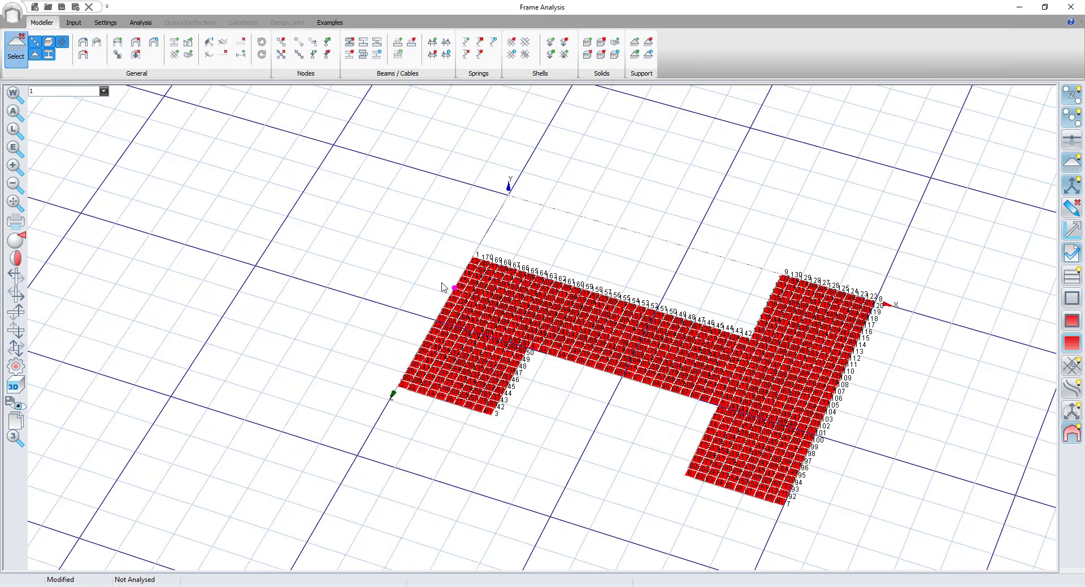
# Switch to the Input area and zoom and rotate to inspect the H mesh.
pyautogui.click(74, 25)
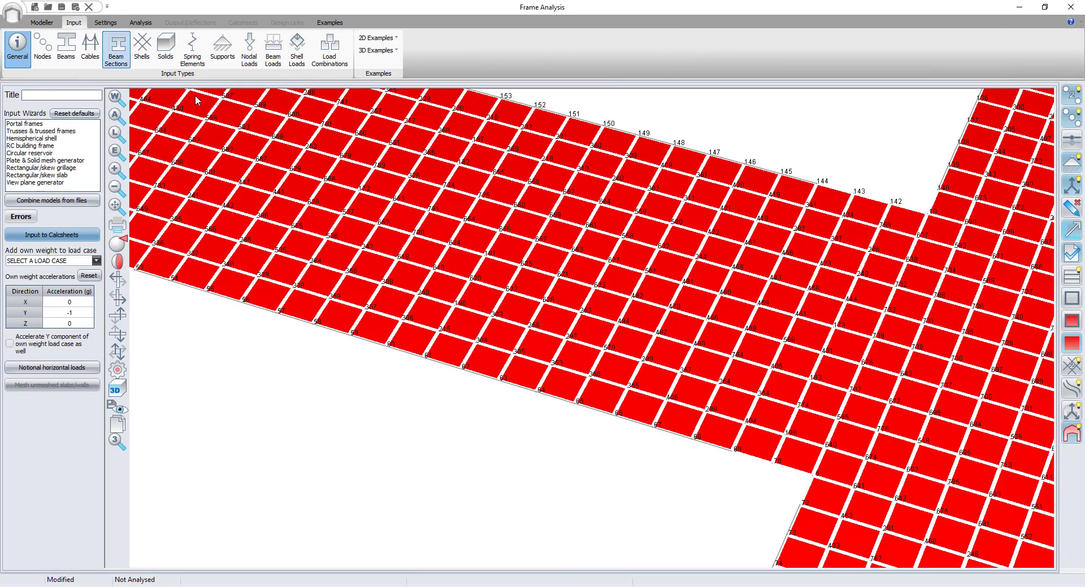
pyautogui.scroll(-2, 533, 350)
pyautogui.scroll(-3, 531, 348)
pyautogui.moveTo(462, 354)
pyautogui.mouseDown(button='middle')
pyautogui.moveTo(578, 274)
pyautogui.moveTo(661, 271)
pyautogui.moveTo(741, 288)
pyautogui.moveTo(509, 279)
pyautogui.moveTo(346, 296)
pyautogui.moveTo(351, 343)
pyautogui.mouseUp(button='middle')
pyautogui.scroll(-2, 749, 287)
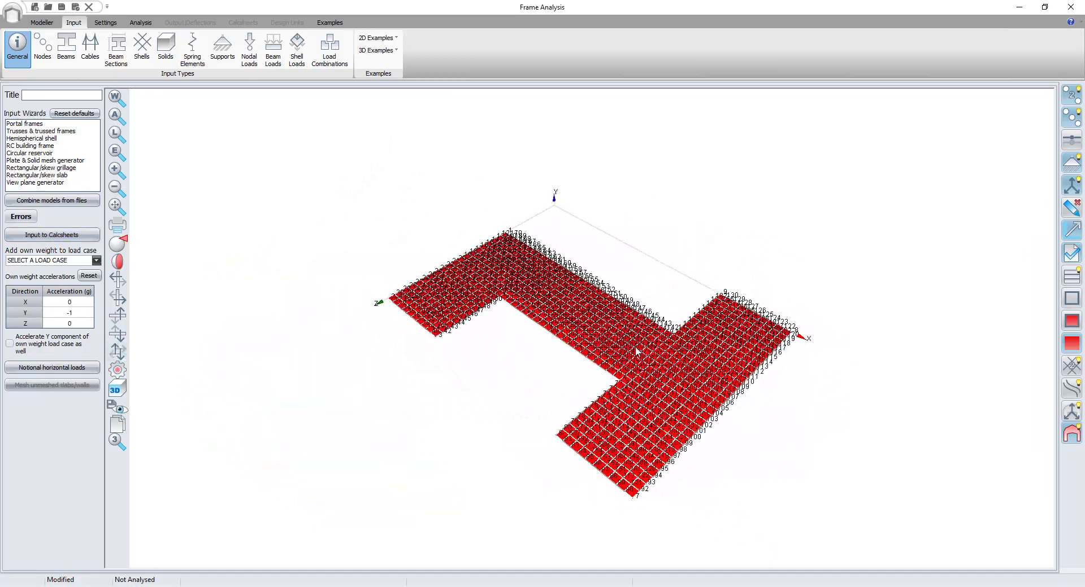
pyautogui.scroll(3, 636, 353)
pyautogui.scroll(-3, 632, 373)
pyautogui.scroll(-2, 593, 313)
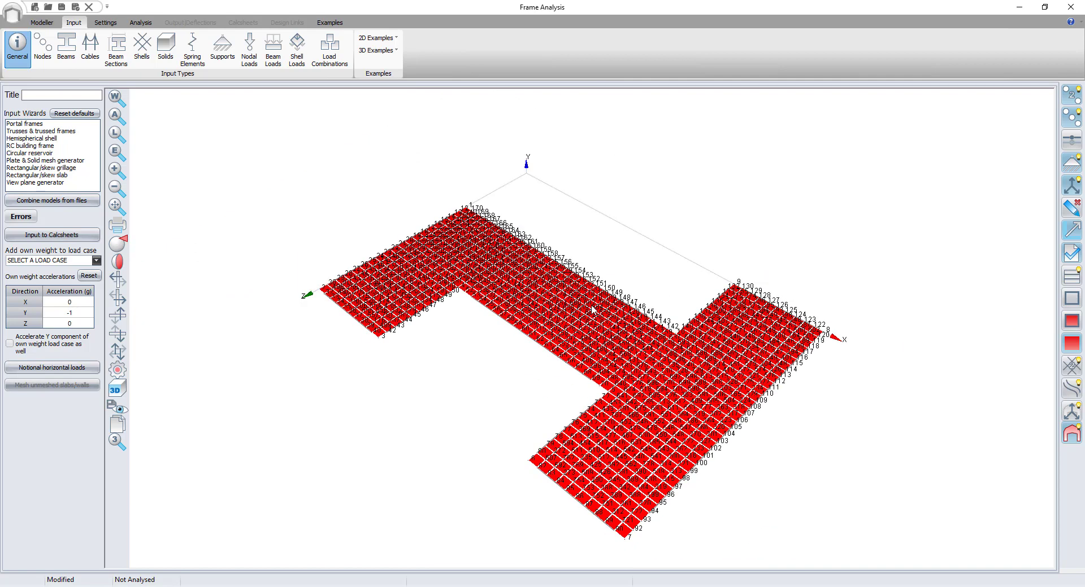
# Show the shell table of 0.300 m Concrete:30 MPa elements and orbit the mesh.
pyautogui.click(140, 45)
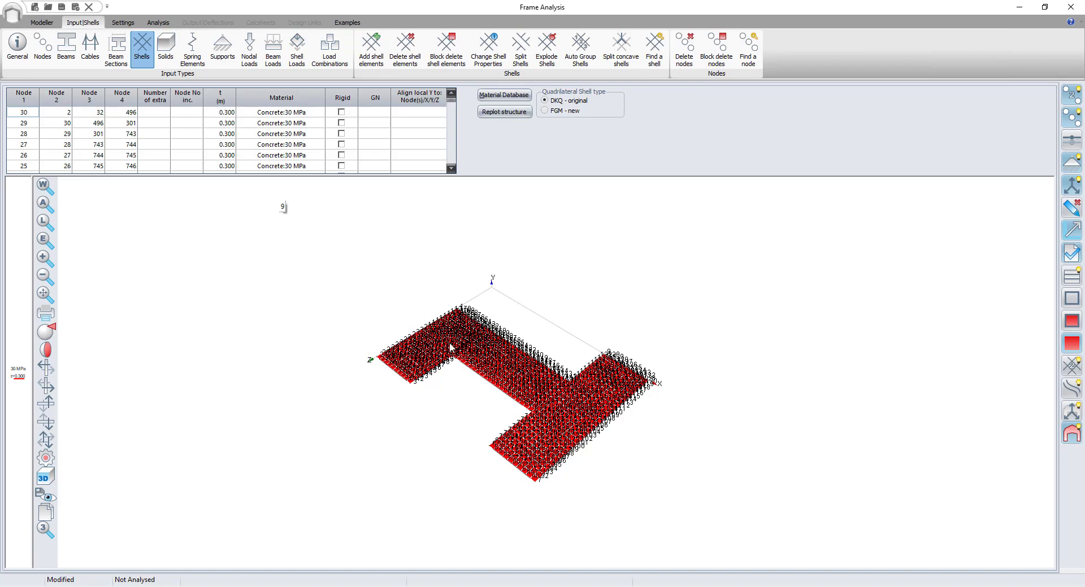
pyautogui.scroll(1, 462, 376)
pyautogui.moveTo(487, 360); pyautogui.dragTo(613, 344)
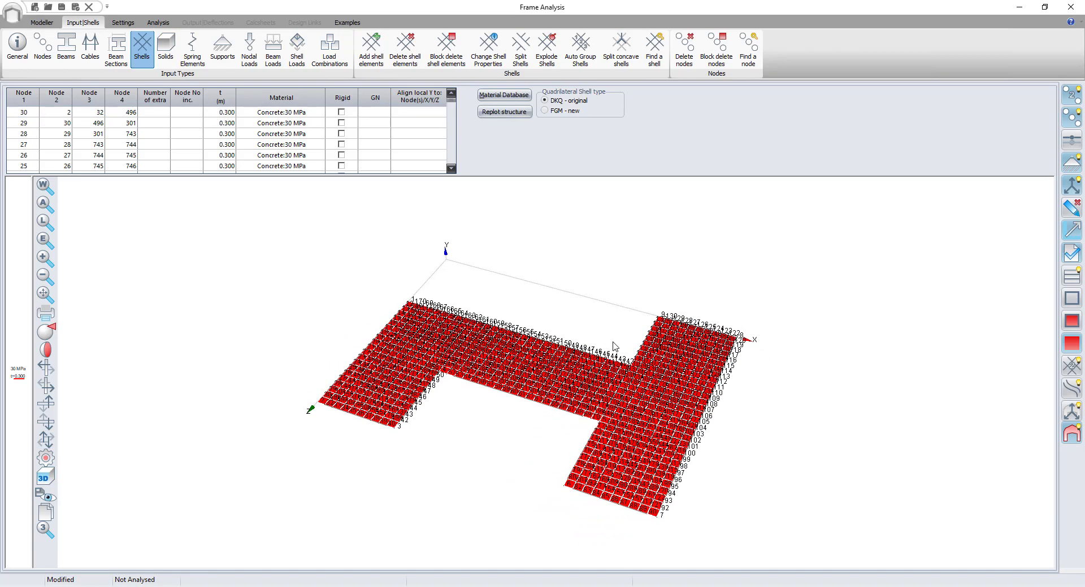